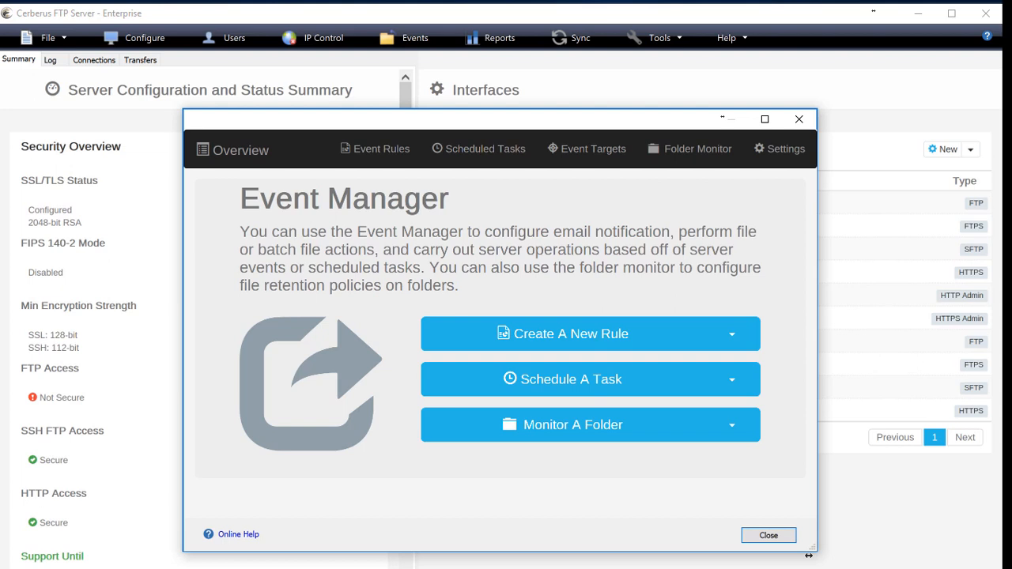
Step: Disable the first File Transfer Event rule in the Event Manager's list of event rules
{"action": "left_click", "coordinate": [380, 155]}
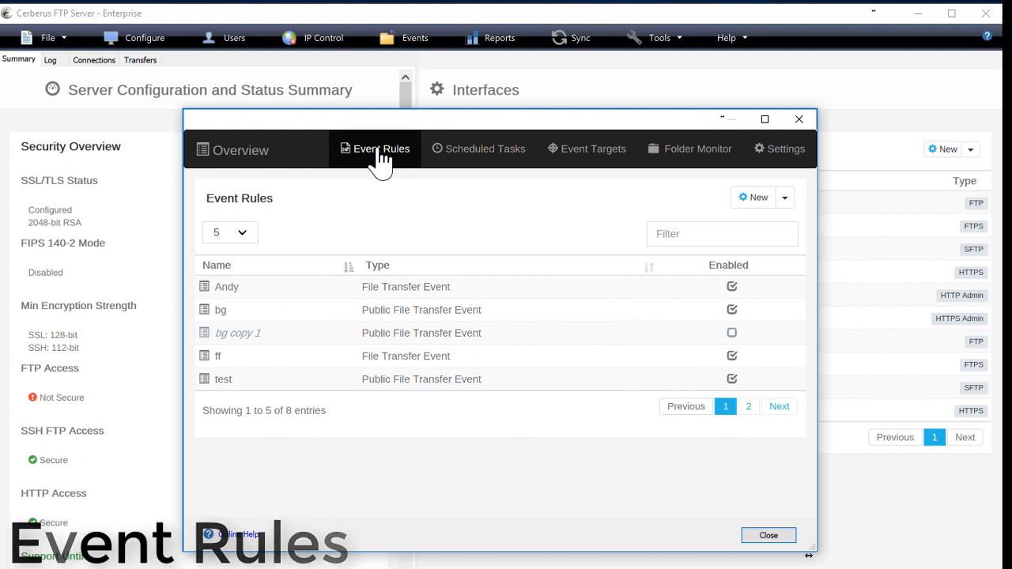
{"action": "left_click", "coordinate": [518, 294]}
{"action": "right_click", "coordinate": [514, 292]}
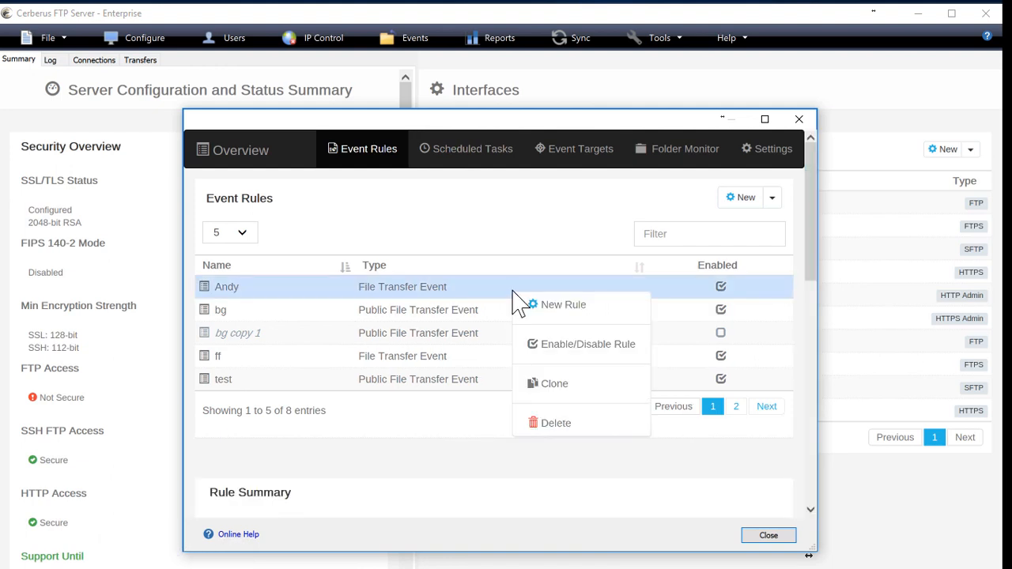
{"action": "left_click", "coordinate": [542, 354]}
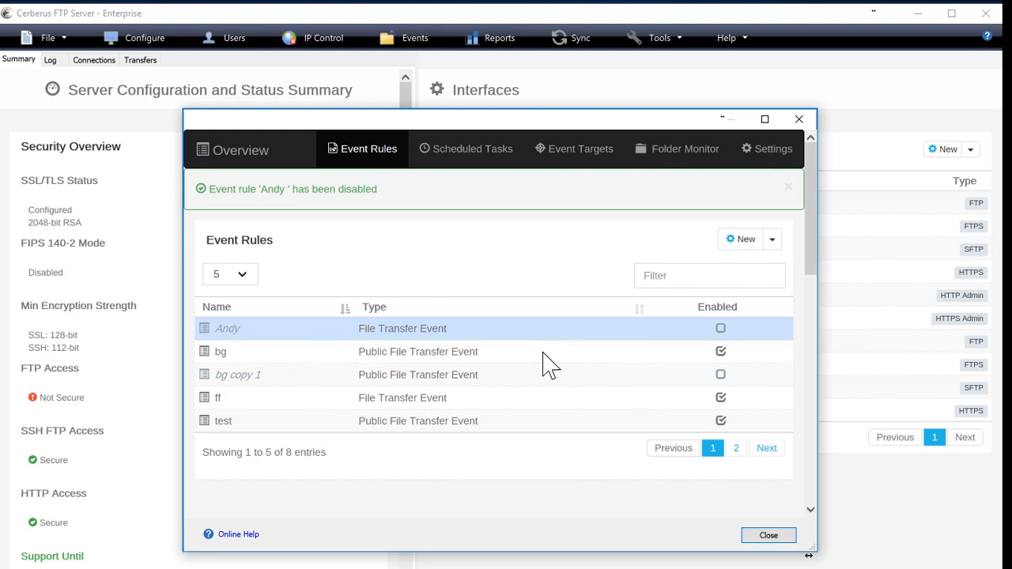
Step: Review the disabled File Transfer Event rule's summary, trigger, matching conditions and actions
{"action": "left_click", "coordinate": [552, 402]}
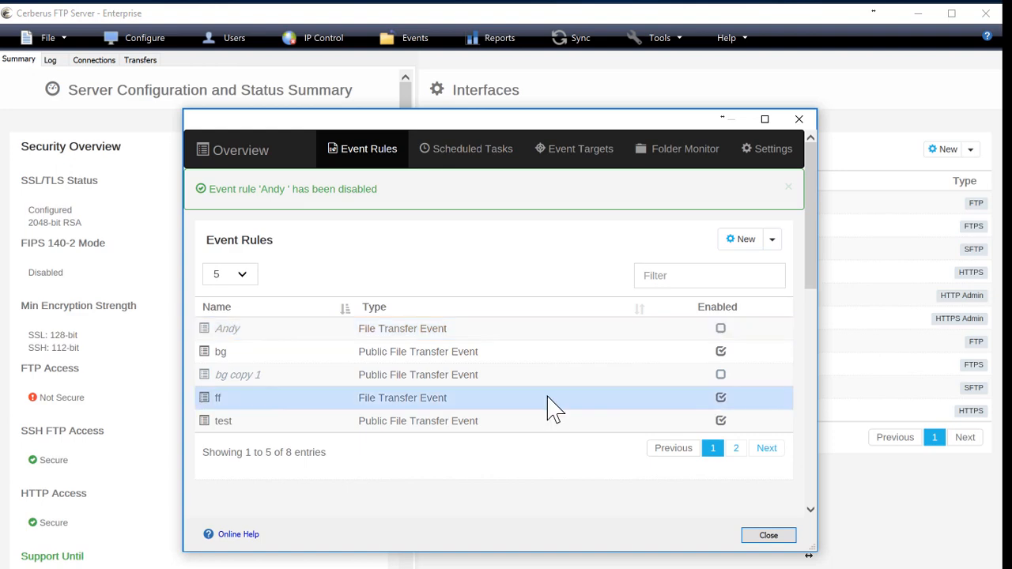
{"action": "left_click", "coordinate": [554, 328]}
{"action": "scroll", "coordinate": [554, 345], "scroll_direction": "down", "scroll_amount": 5}
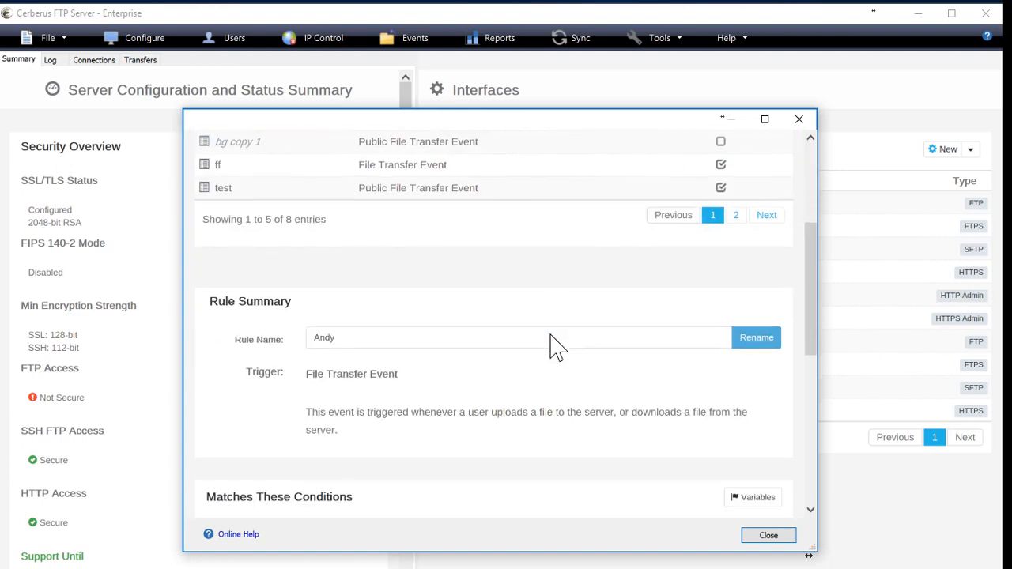
{"action": "scroll", "coordinate": [558, 345], "scroll_direction": "down", "scroll_amount": 3}
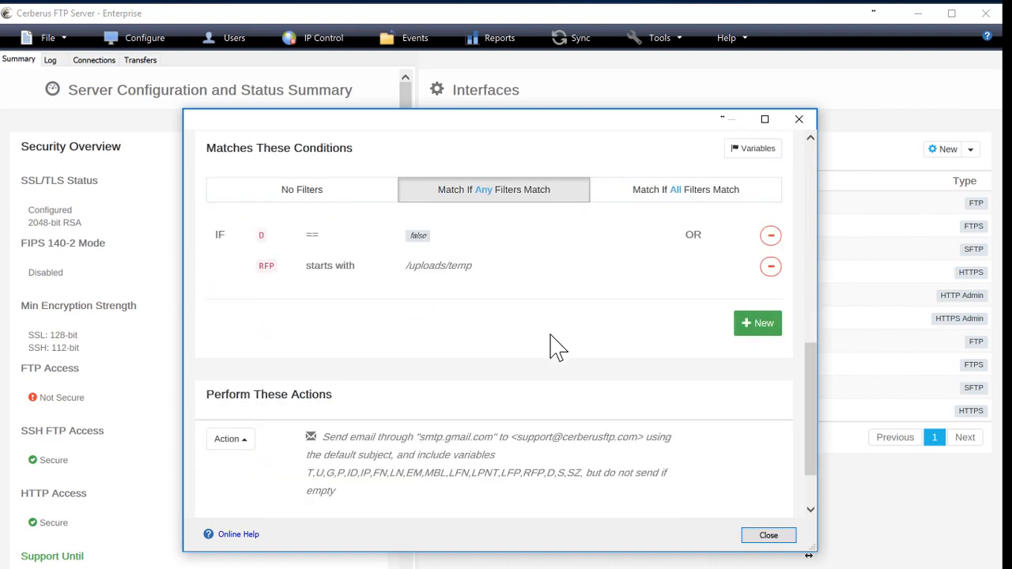
{"action": "scroll", "coordinate": [551, 348], "scroll_direction": "up", "scroll_amount": 8}
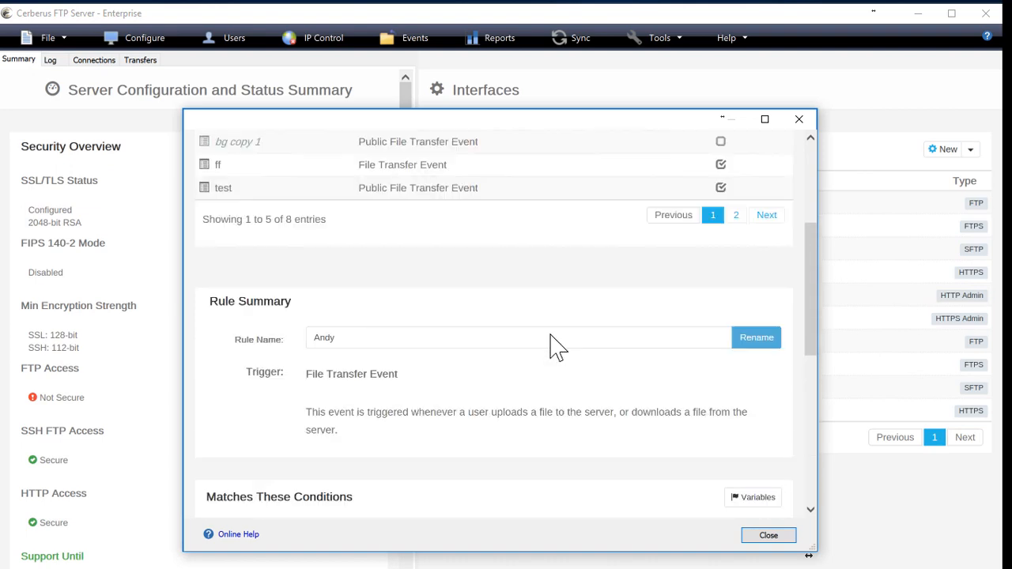
Step: Examine the Testing Zip scheduled task's summary, schedule and actions
{"action": "left_click", "coordinate": [465, 149]}
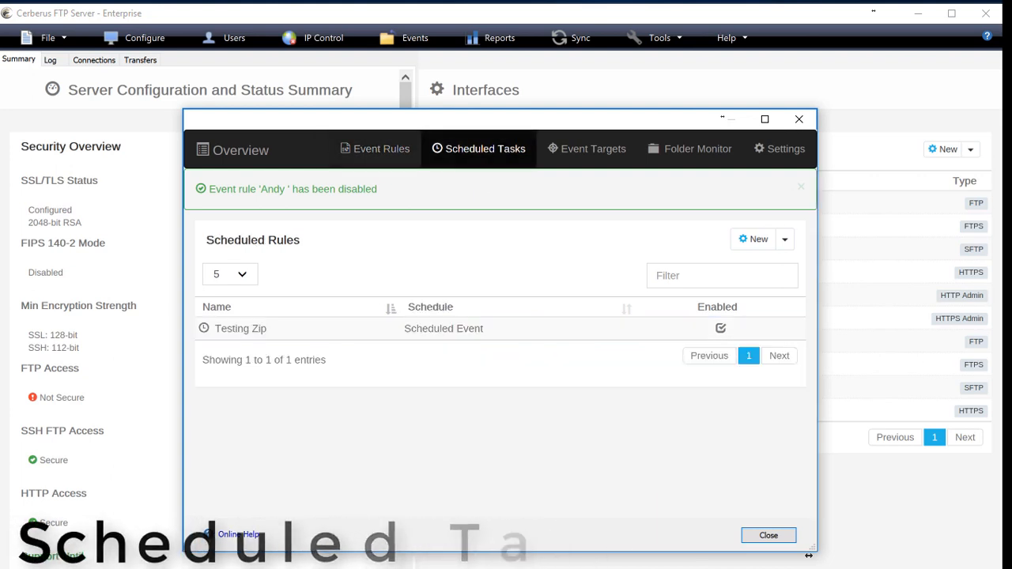
{"action": "left_click", "coordinate": [569, 329]}
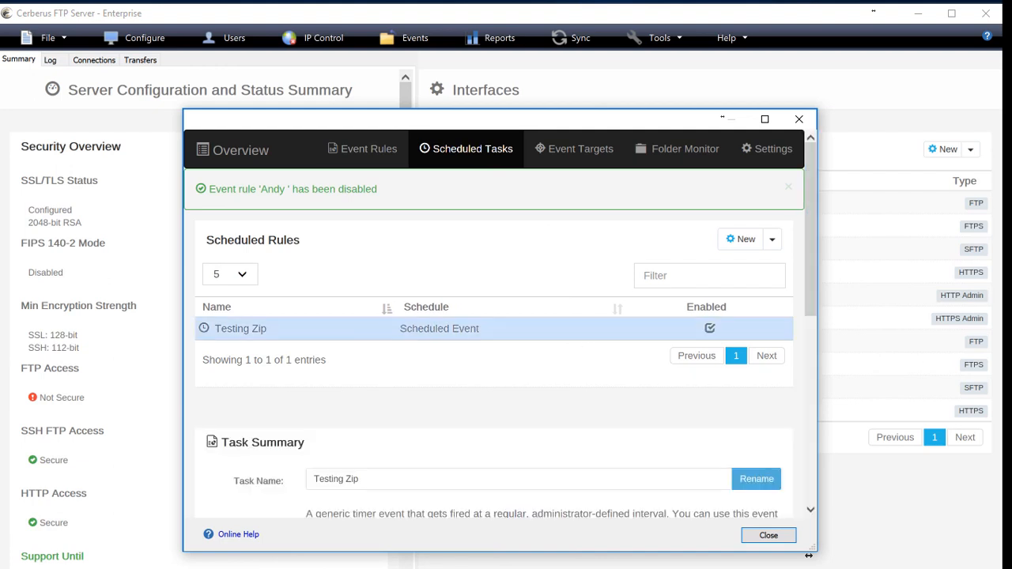
{"action": "scroll", "coordinate": [569, 331], "scroll_direction": "down", "scroll_amount": 2}
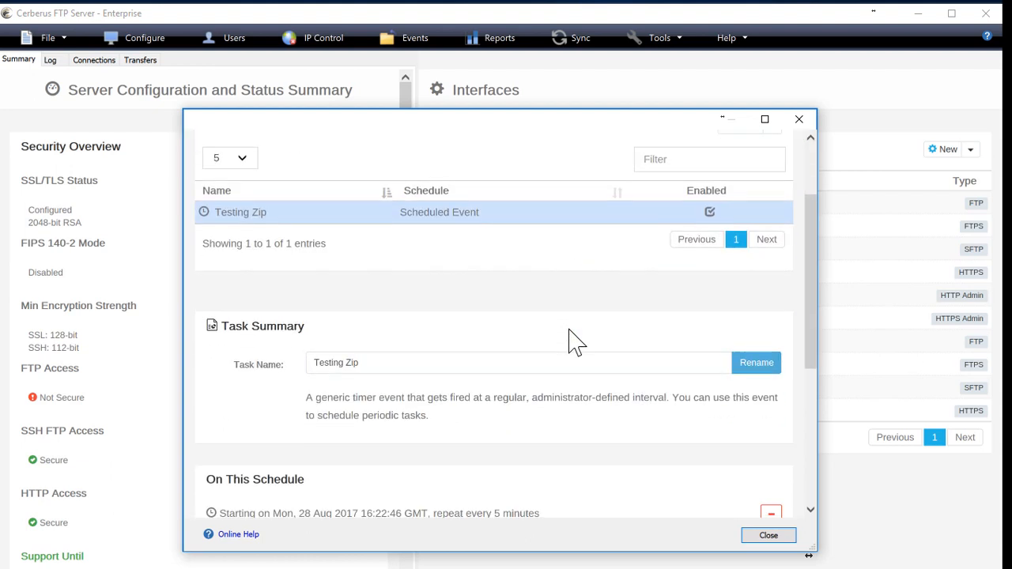
{"action": "scroll", "coordinate": [570, 340], "scroll_direction": "down", "scroll_amount": 1}
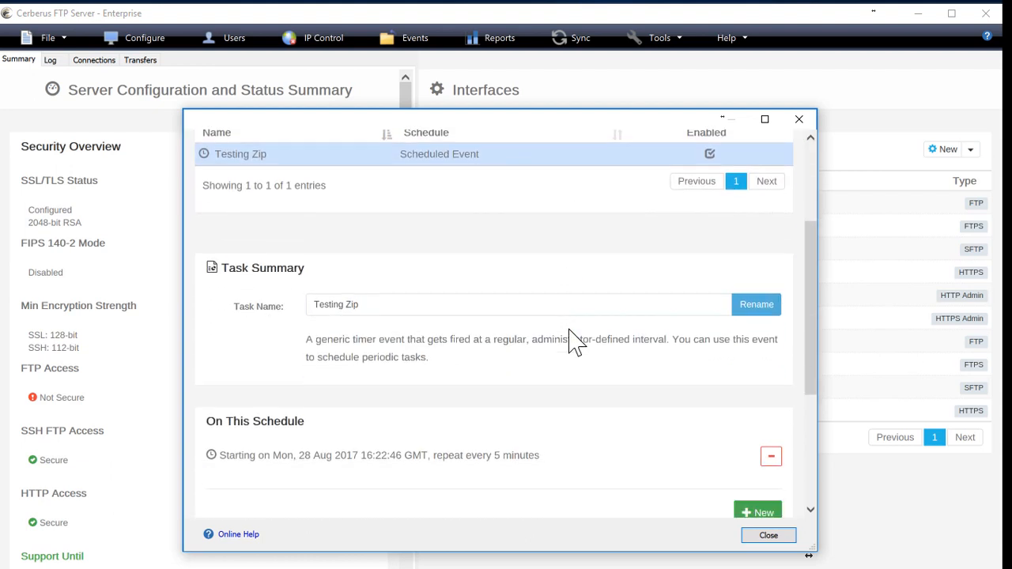
{"action": "scroll", "coordinate": [570, 340], "scroll_direction": "down", "scroll_amount": 1}
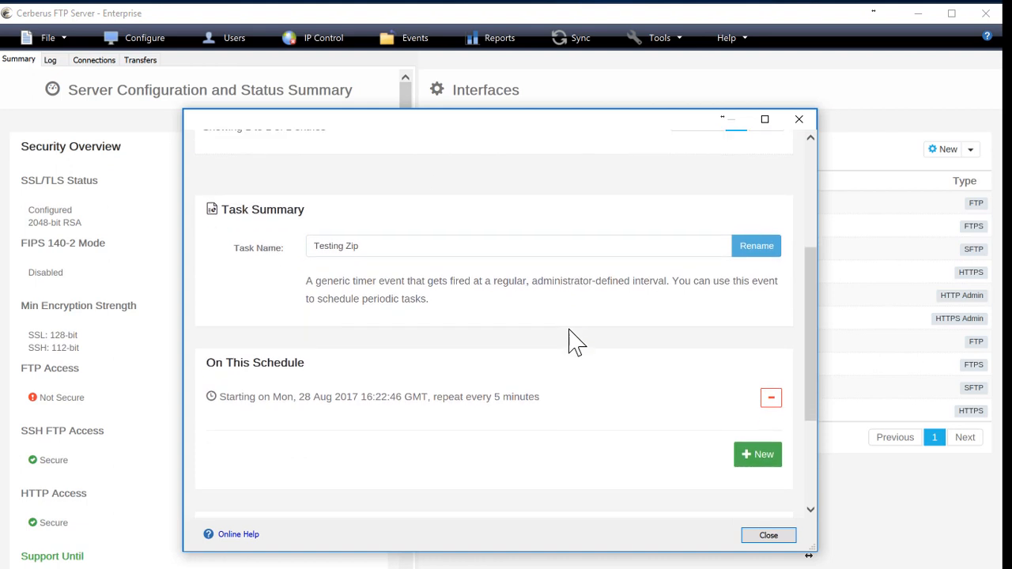
{"action": "scroll", "coordinate": [575, 342], "scroll_direction": "down", "scroll_amount": 1}
{"action": "scroll", "coordinate": [575, 342], "scroll_direction": "down", "scroll_amount": 1}
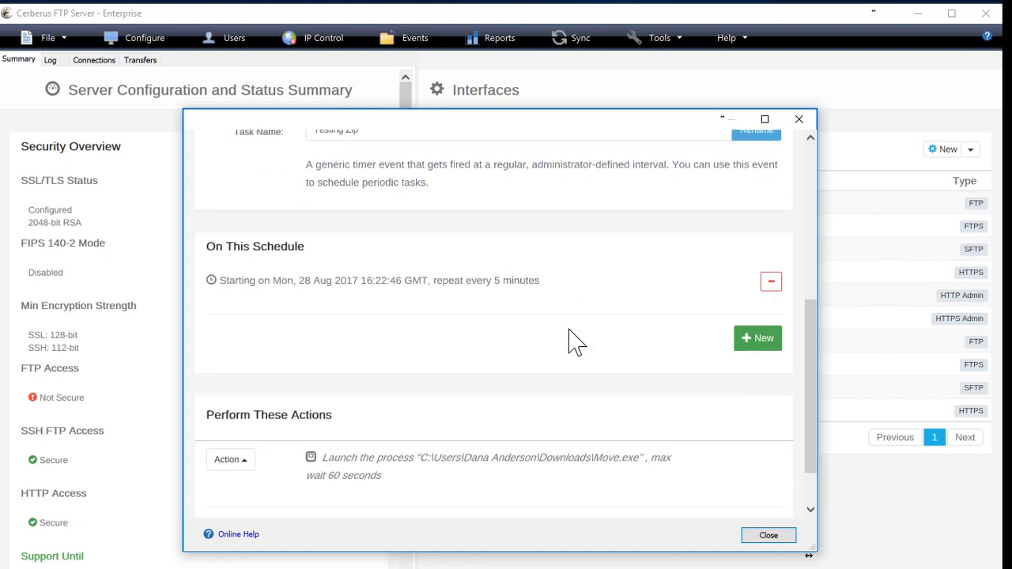
{"action": "scroll", "coordinate": [575, 342], "scroll_direction": "down", "scroll_amount": 1}
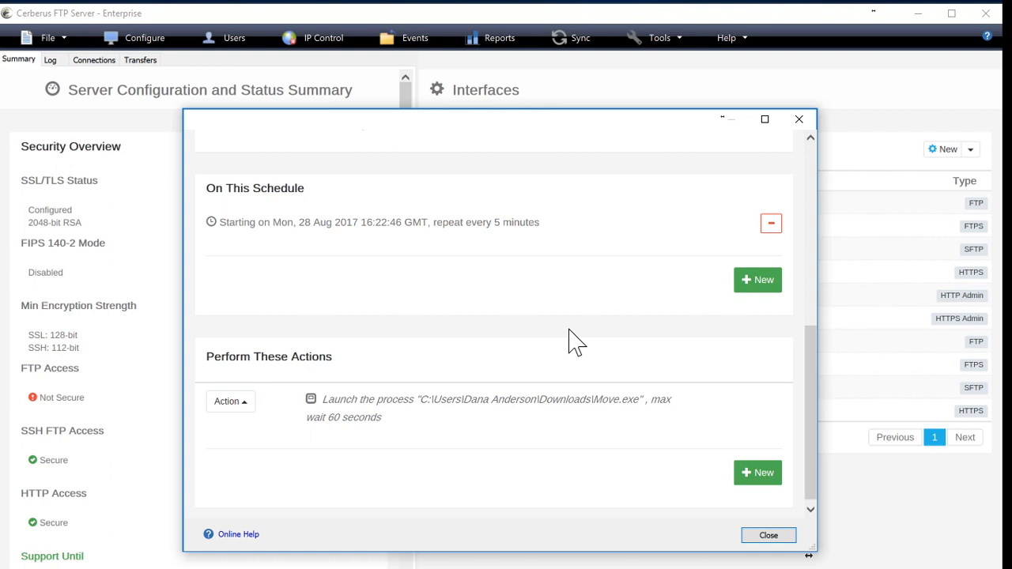
{"action": "scroll", "coordinate": [575, 342], "scroll_direction": "up", "scroll_amount": 1}
{"action": "scroll", "coordinate": [575, 342], "scroll_direction": "up", "scroll_amount": 2}
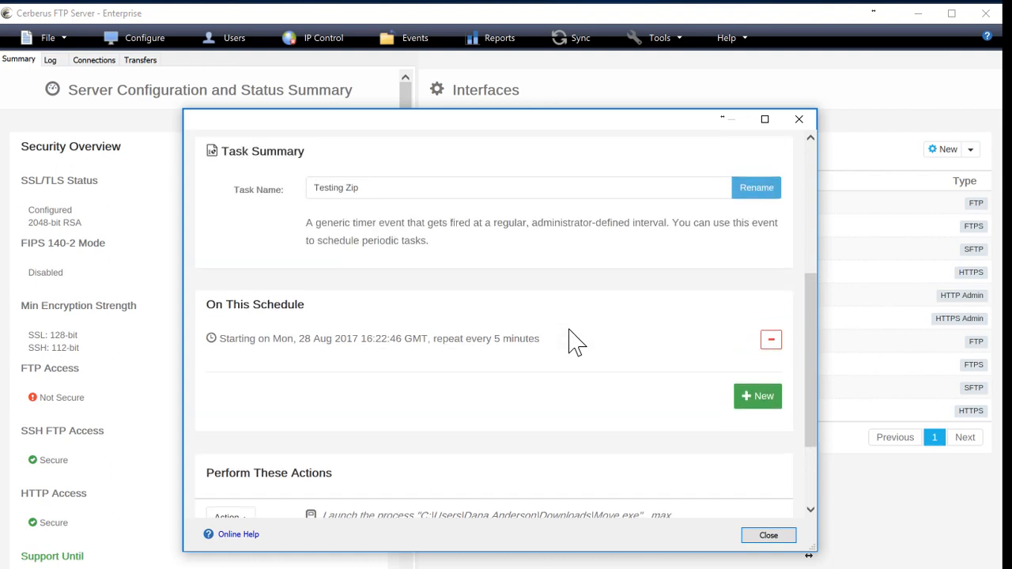
{"action": "scroll", "coordinate": [575, 342], "scroll_direction": "up", "scroll_amount": 3}
{"action": "scroll", "coordinate": [575, 341], "scroll_direction": "up", "scroll_amount": 1}
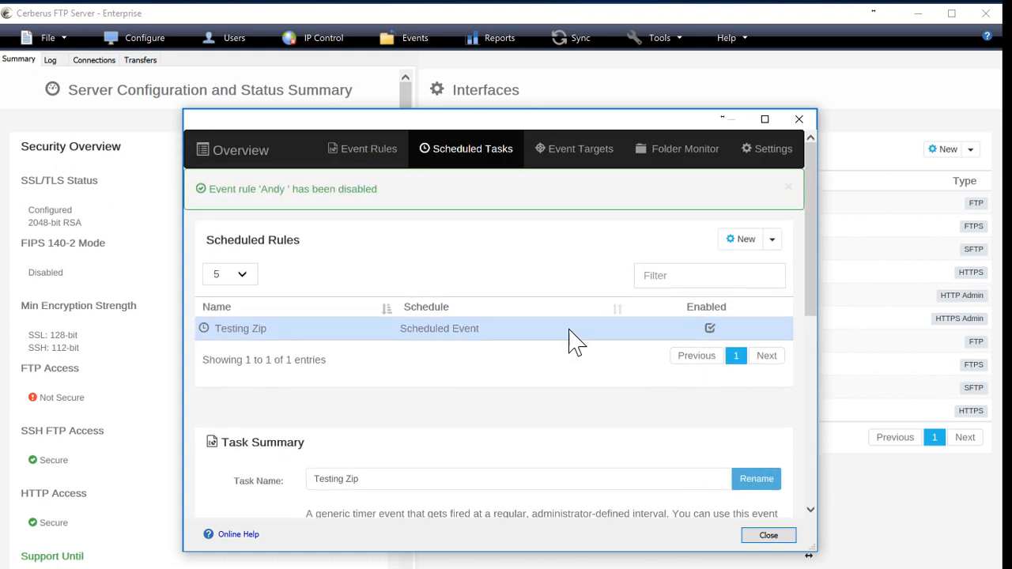
Step: Examine the SMTP server configuration of the smtp.gmail.com event target
{"action": "left_click", "coordinate": [592, 148]}
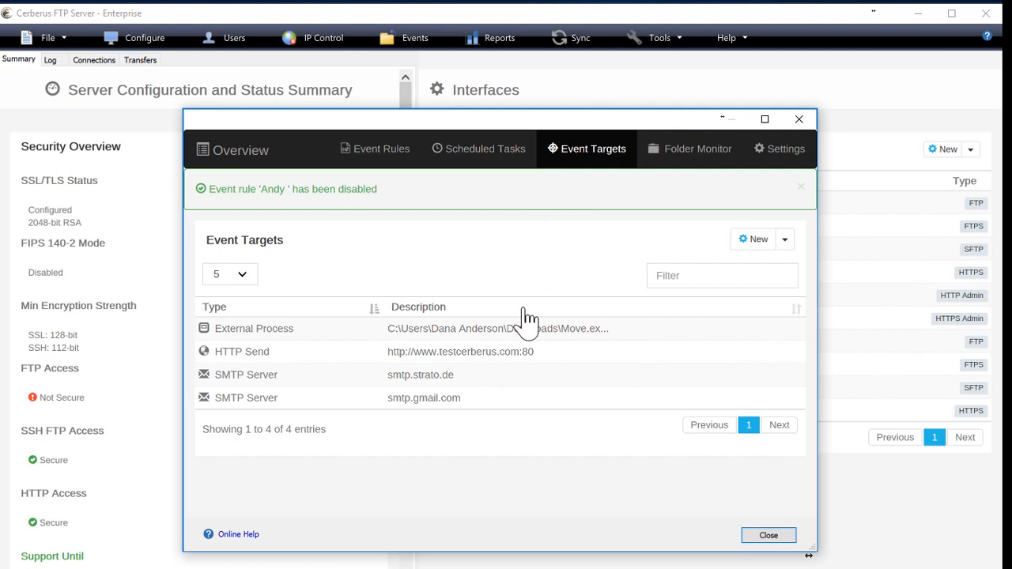
{"action": "left_click", "coordinate": [522, 402]}
{"action": "scroll", "coordinate": [522, 410], "scroll_direction": "down", "scroll_amount": 2}
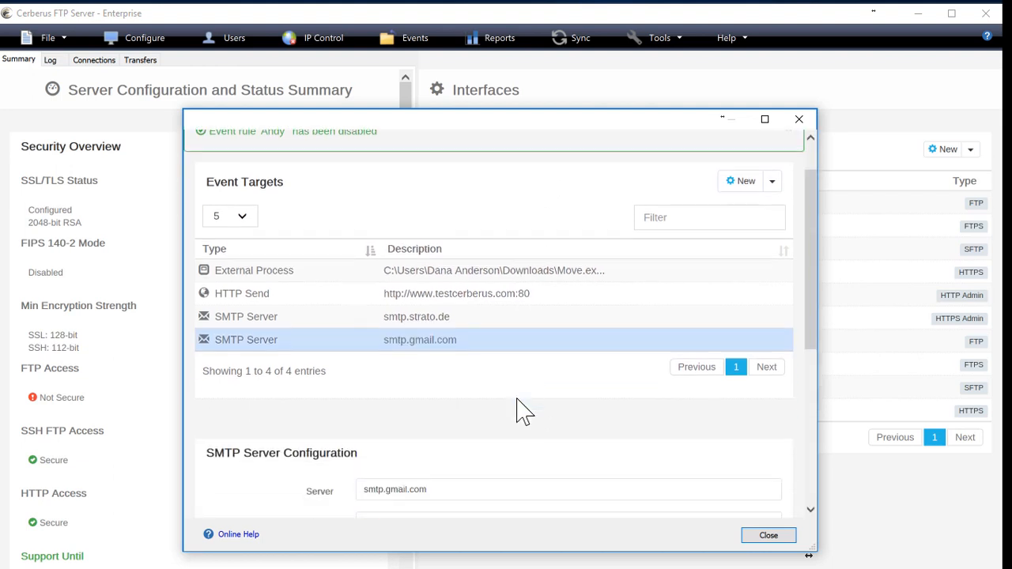
{"action": "scroll", "coordinate": [521, 405], "scroll_direction": "down", "scroll_amount": 4}
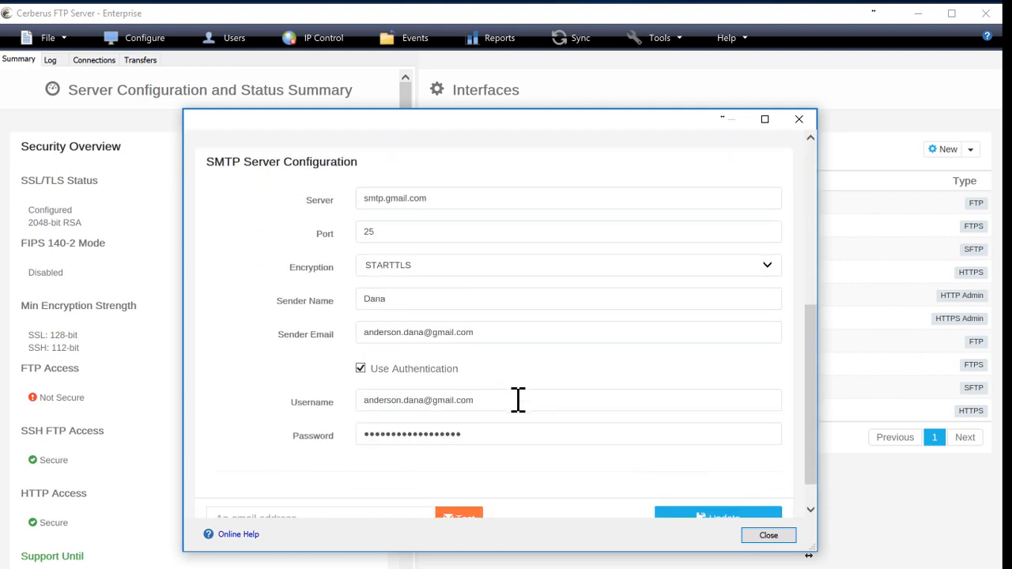
{"action": "scroll", "coordinate": [518, 399], "scroll_direction": "down", "scroll_amount": 1}
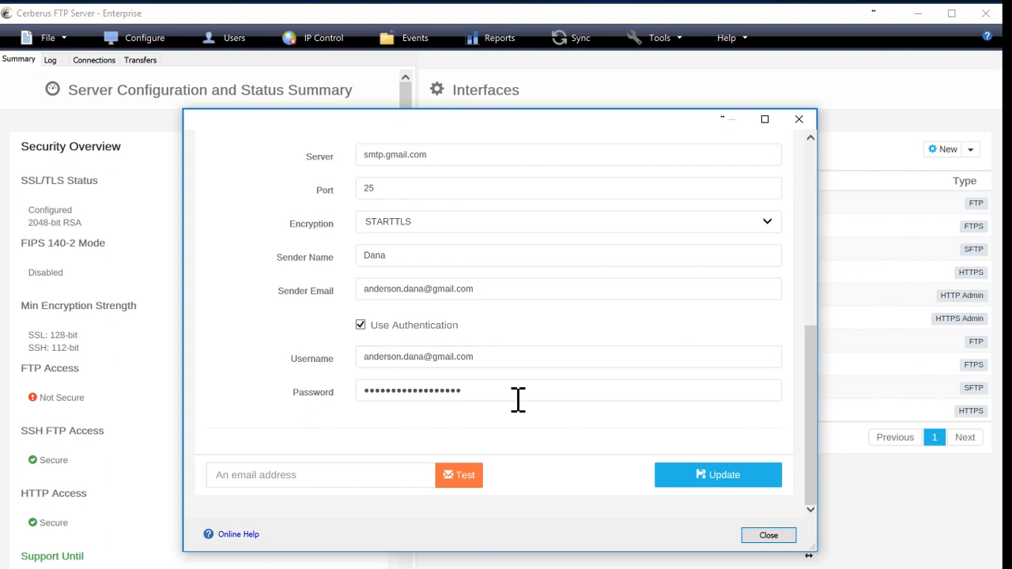
{"action": "scroll", "coordinate": [519, 407], "scroll_direction": "up", "scroll_amount": 6}
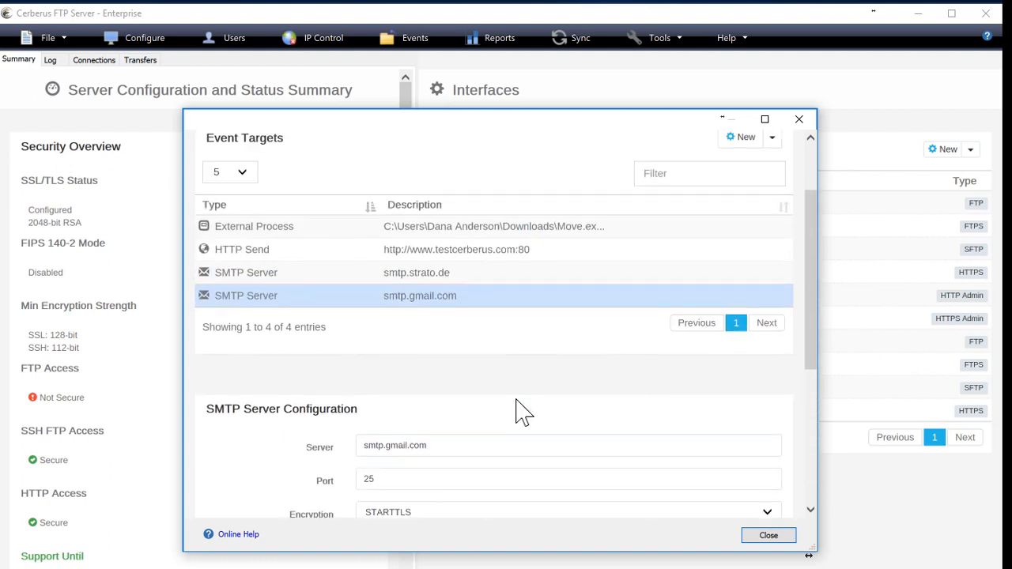
{"action": "scroll", "coordinate": [521, 411], "scroll_direction": "up", "scroll_amount": 3}
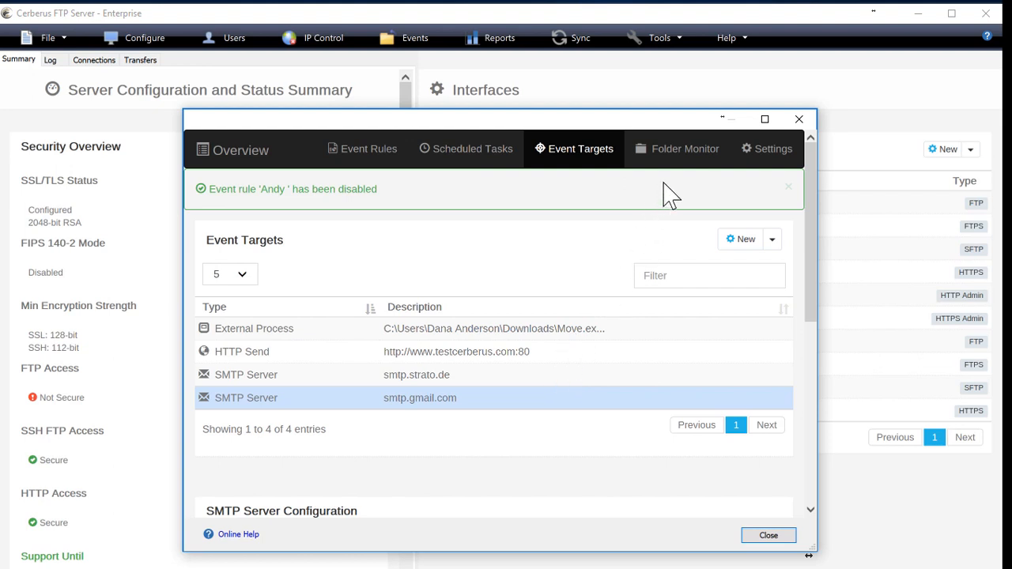
Step: Examine the folder monitor's file retention policy for C:\ftproot\Music, including its subfolder options, check frequency and file age limit
{"action": "left_click", "coordinate": [670, 158]}
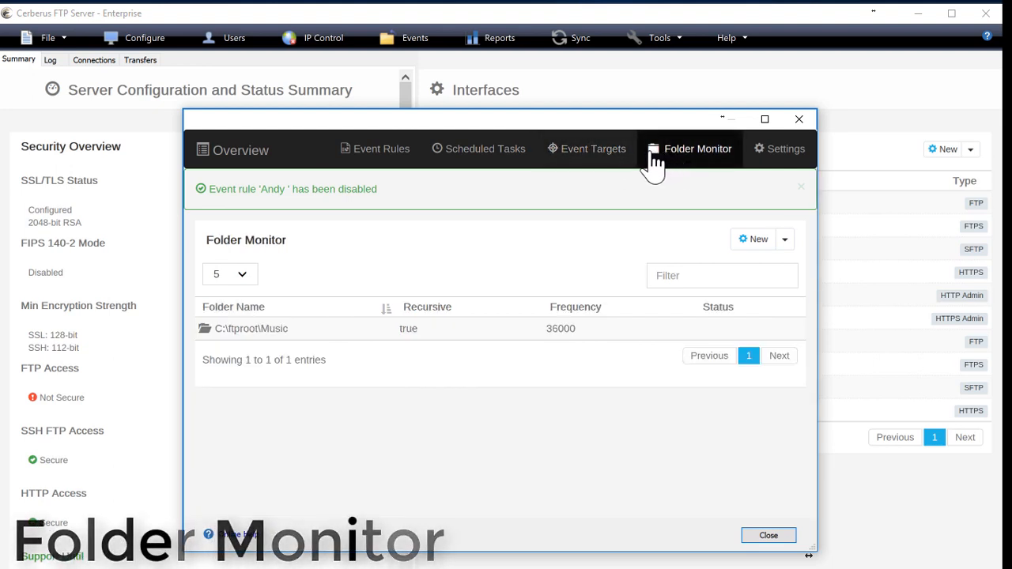
{"action": "left_click", "coordinate": [368, 331]}
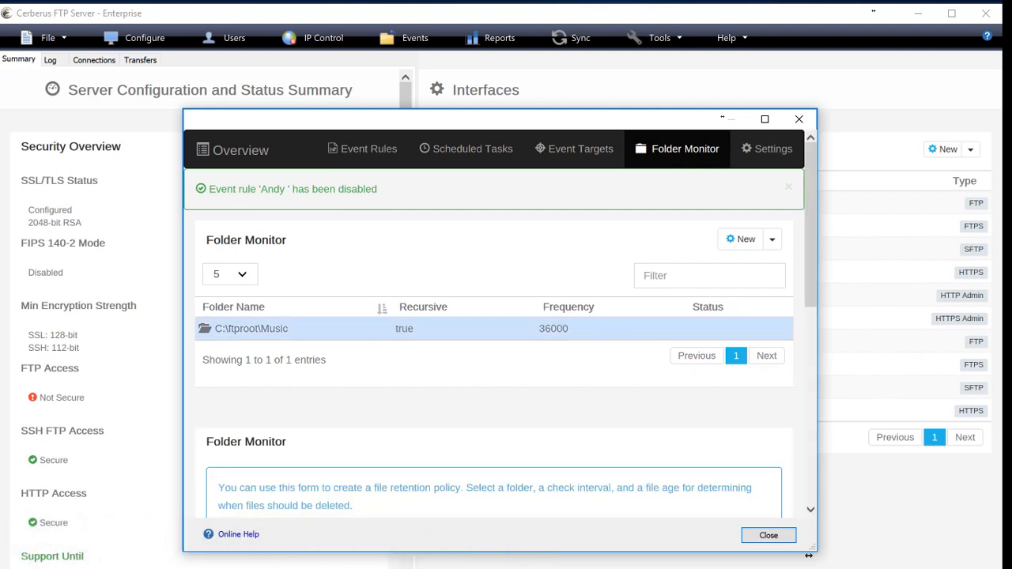
{"action": "scroll", "coordinate": [369, 345], "scroll_direction": "down", "scroll_amount": 1}
{"action": "scroll", "coordinate": [368, 345], "scroll_direction": "down", "scroll_amount": 1}
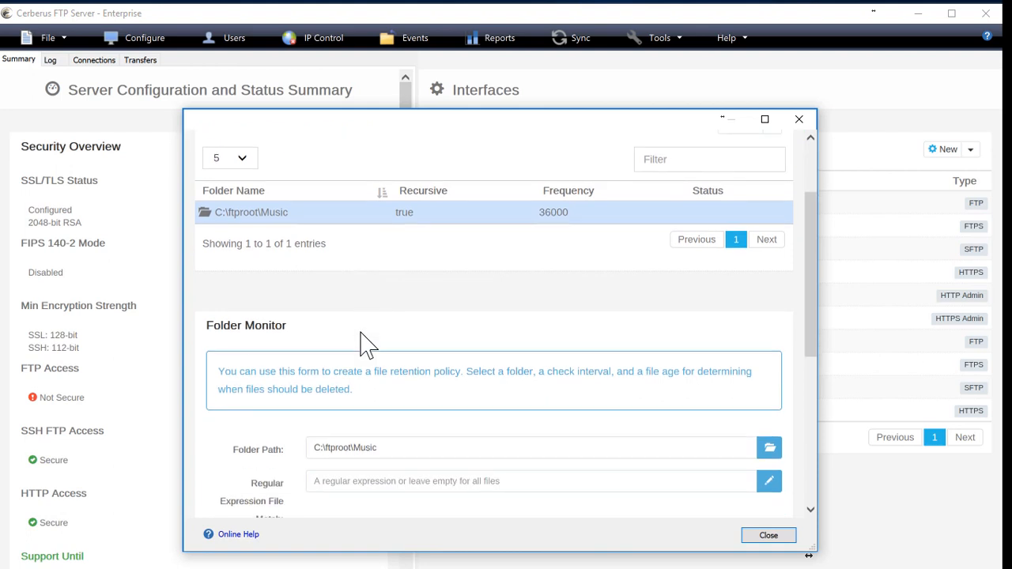
{"action": "scroll", "coordinate": [368, 345], "scroll_direction": "down", "scroll_amount": 1}
{"action": "scroll", "coordinate": [369, 346], "scroll_direction": "down", "scroll_amount": 3}
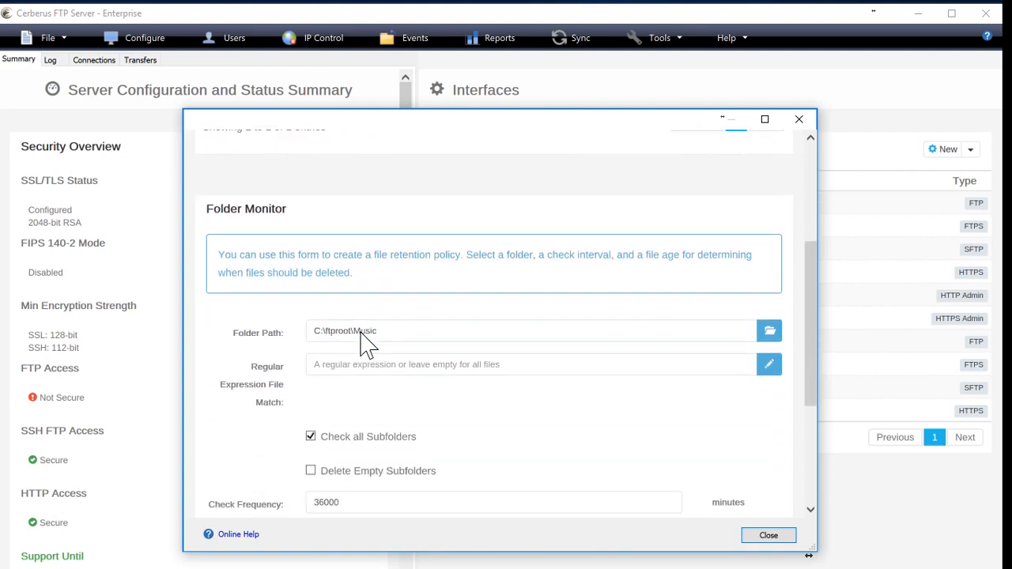
{"action": "scroll", "coordinate": [369, 346], "scroll_direction": "down", "scroll_amount": 2}
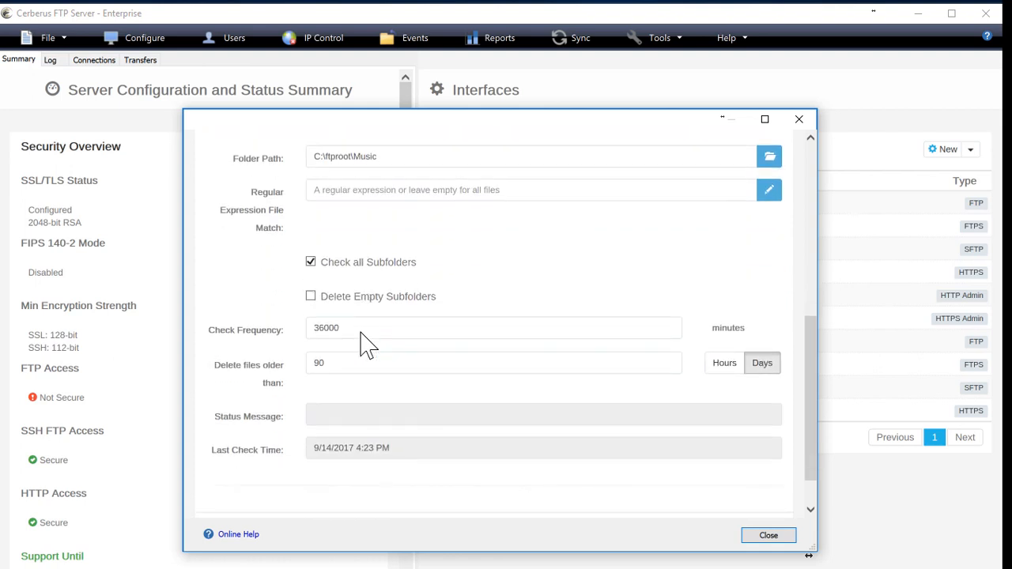
{"action": "scroll", "coordinate": [369, 345], "scroll_direction": "up", "scroll_amount": 1}
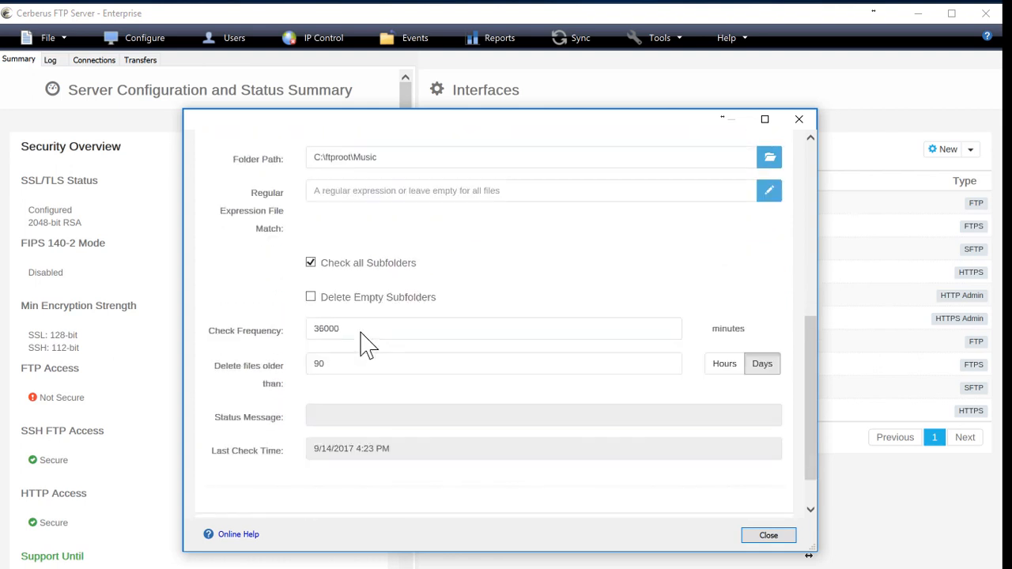
{"action": "scroll", "coordinate": [361, 332], "scroll_direction": "up", "scroll_amount": 2}
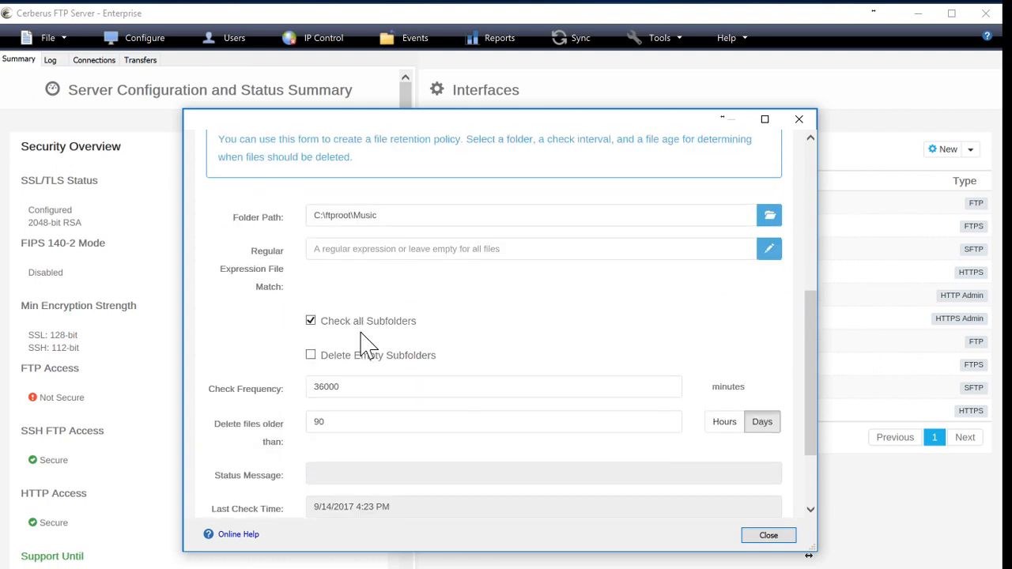
{"action": "scroll", "coordinate": [367, 345], "scroll_direction": "up", "scroll_amount": 1}
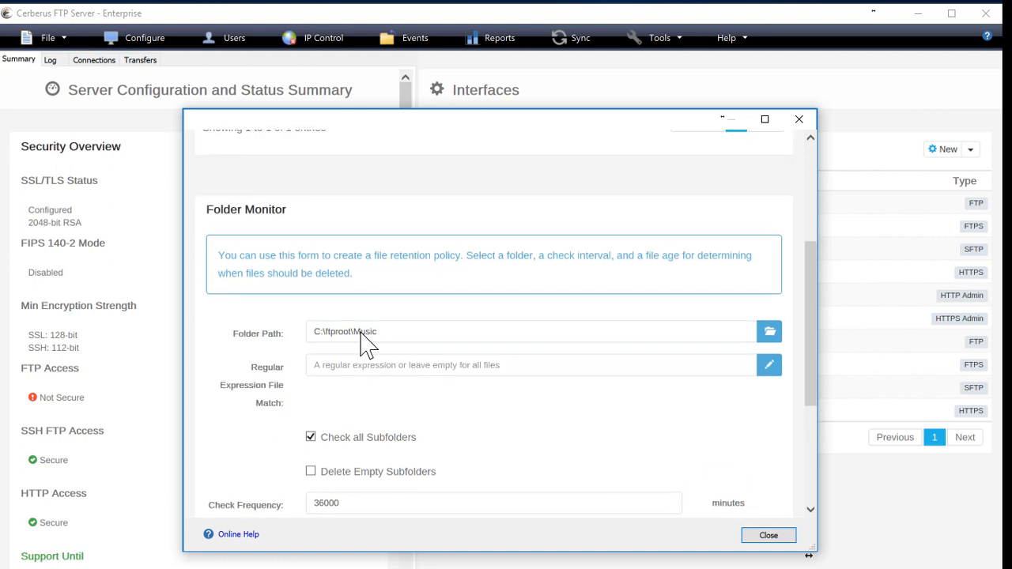
{"action": "scroll", "coordinate": [367, 345], "scroll_direction": "up", "scroll_amount": 1}
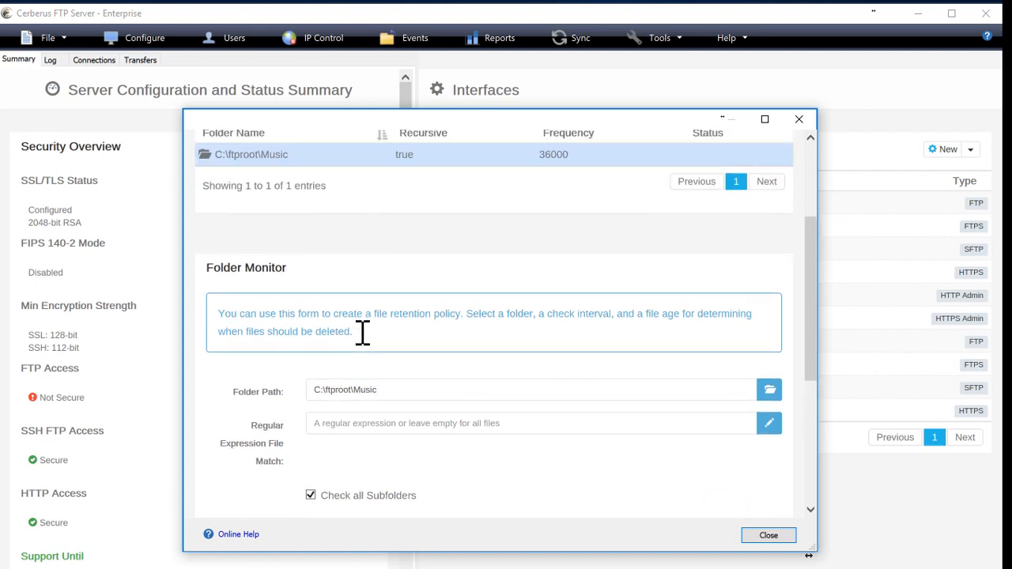
{"action": "scroll", "coordinate": [364, 338], "scroll_direction": "up", "scroll_amount": 1}
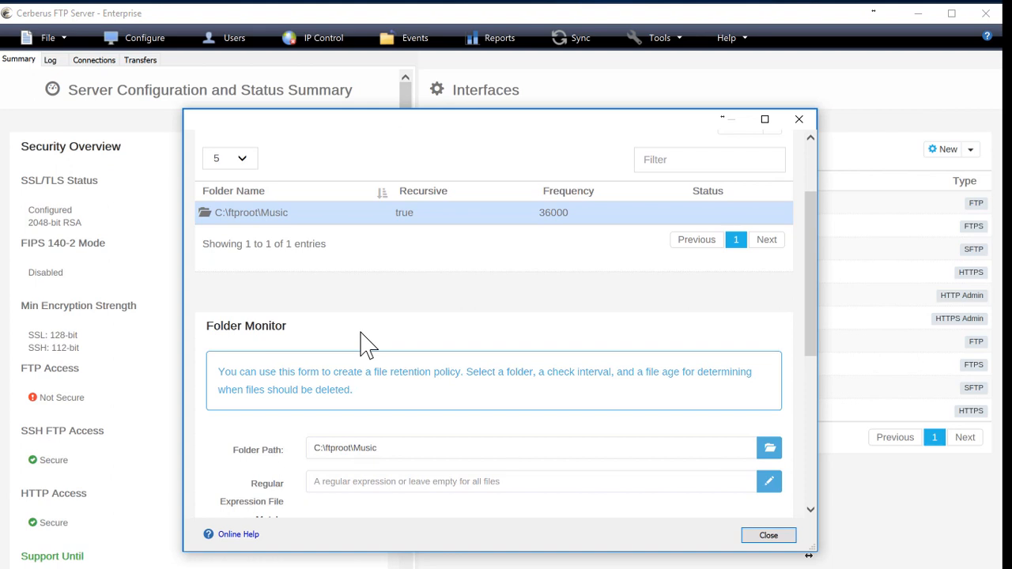
{"action": "scroll", "coordinate": [367, 346], "scroll_direction": "up", "scroll_amount": 2}
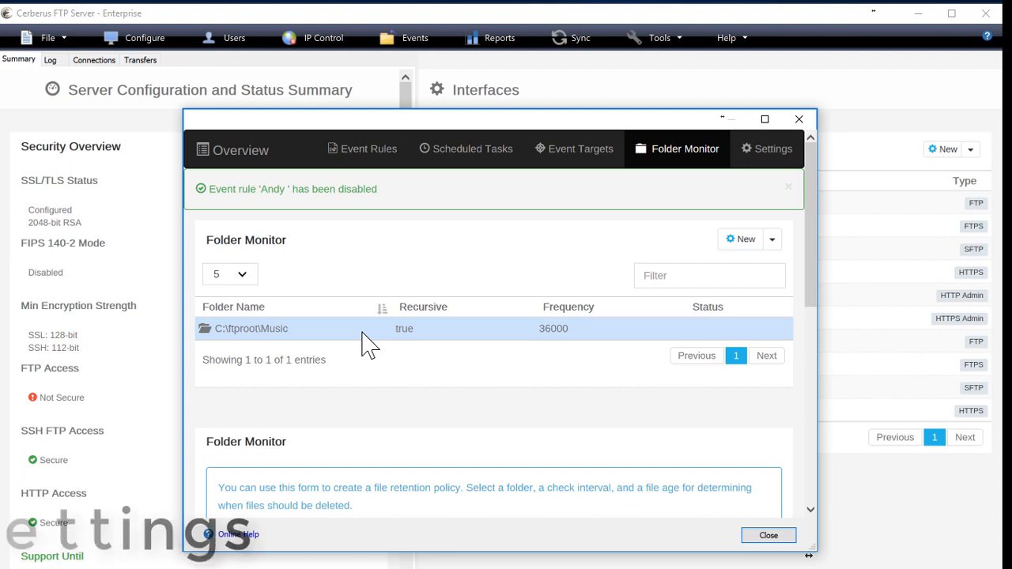
Step: Show the Event Manager's settings for event emails
{"action": "left_click", "coordinate": [766, 168]}
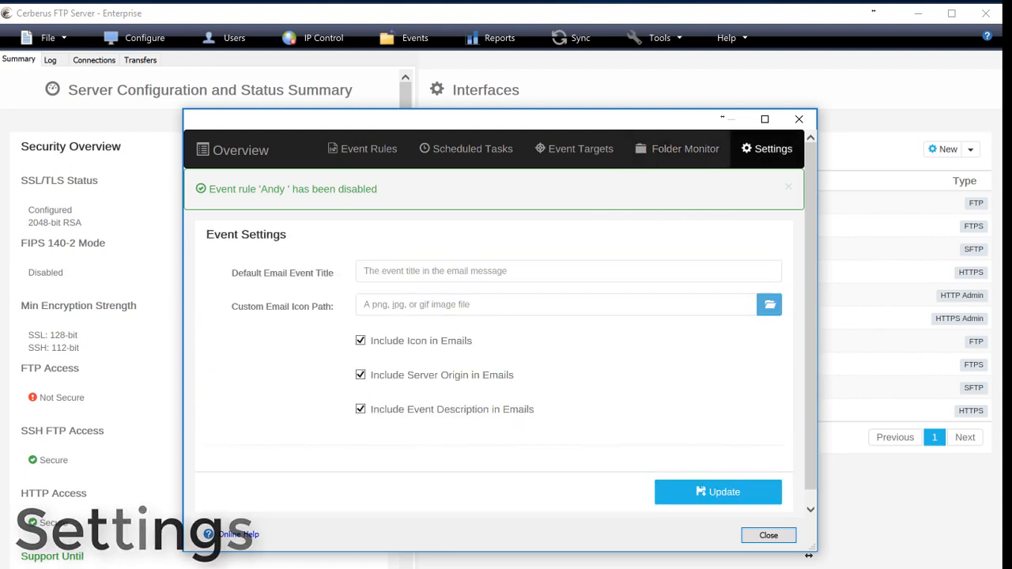